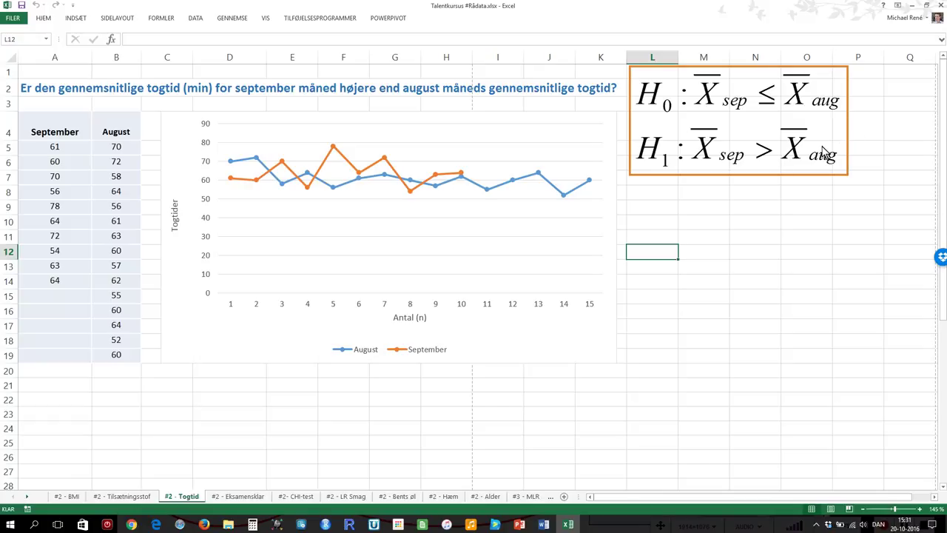
Step: Move the boxed H0 and H1 hypotheses down slightly beside the train-time chart
{"action": "left_click_drag", "start_coordinate": [823, 151], "coordinate": [819, 168]}
{"action": "left_click", "coordinate": [788, 225]}
Step: Open Startup.xla from the HypoStat folder on Lexar (F:) with macros enabled and agree to reopen Hyppp$.xla
{"action": "key", "text": "ctrl+o"}
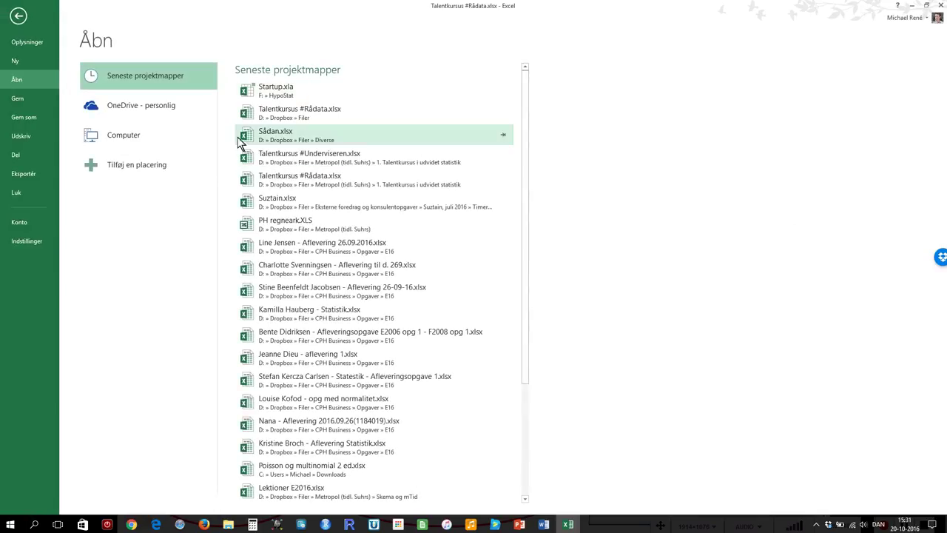
{"action": "double_click", "coordinate": [186, 142]}
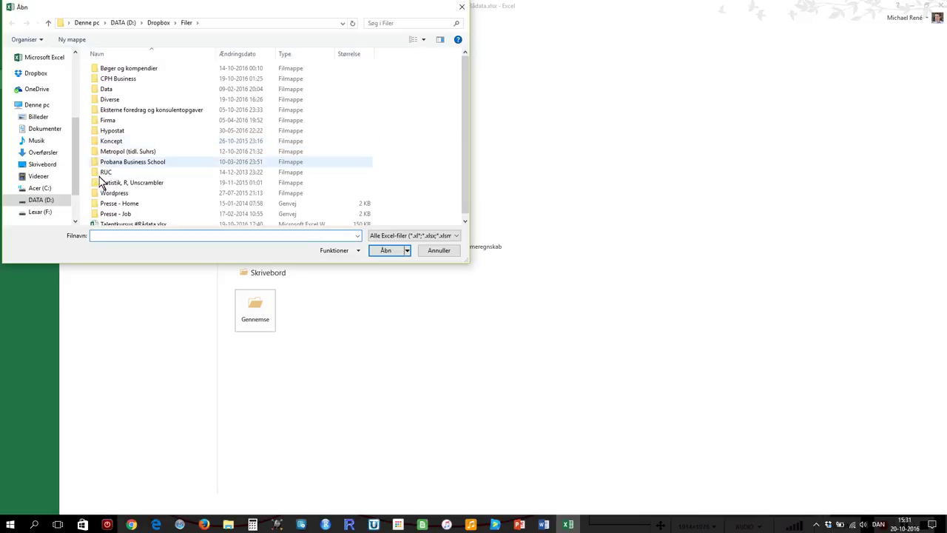
{"action": "left_click", "coordinate": [48, 213]}
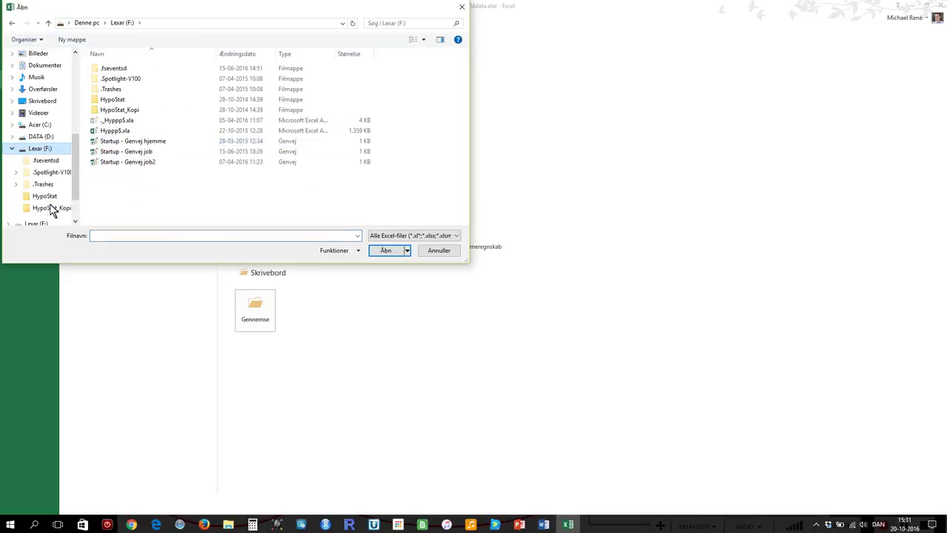
{"action": "double_click", "coordinate": [109, 102]}
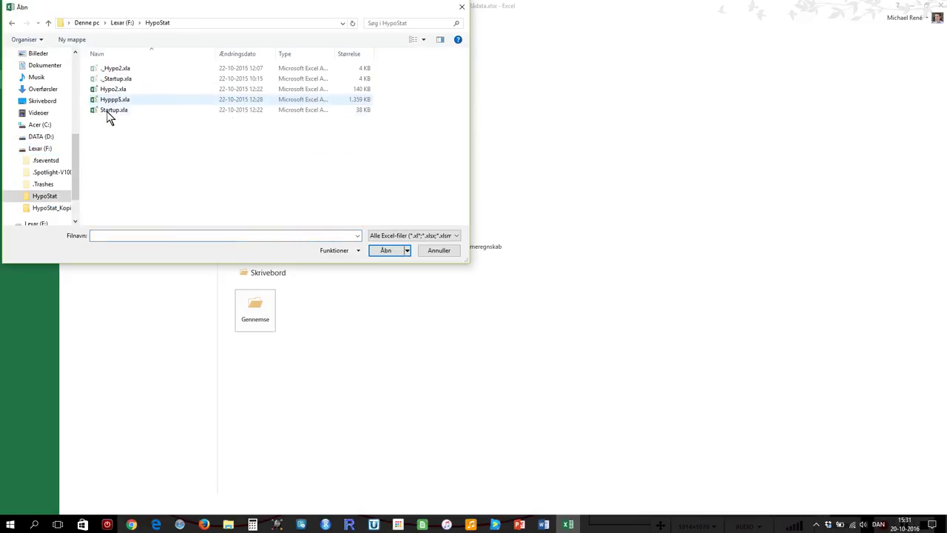
{"action": "double_click", "coordinate": [111, 109]}
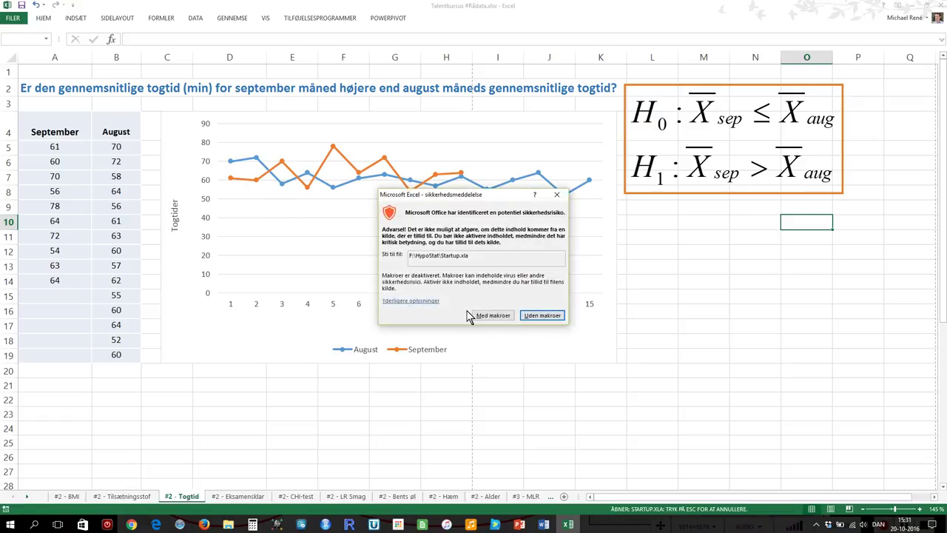
{"action": "left_click", "coordinate": [485, 319]}
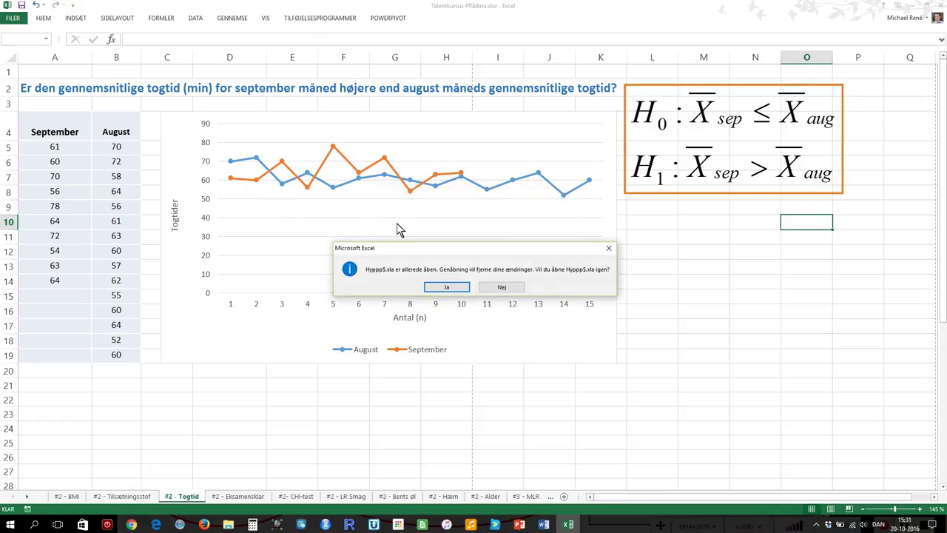
{"action": "left_click", "coordinate": [441, 294]}
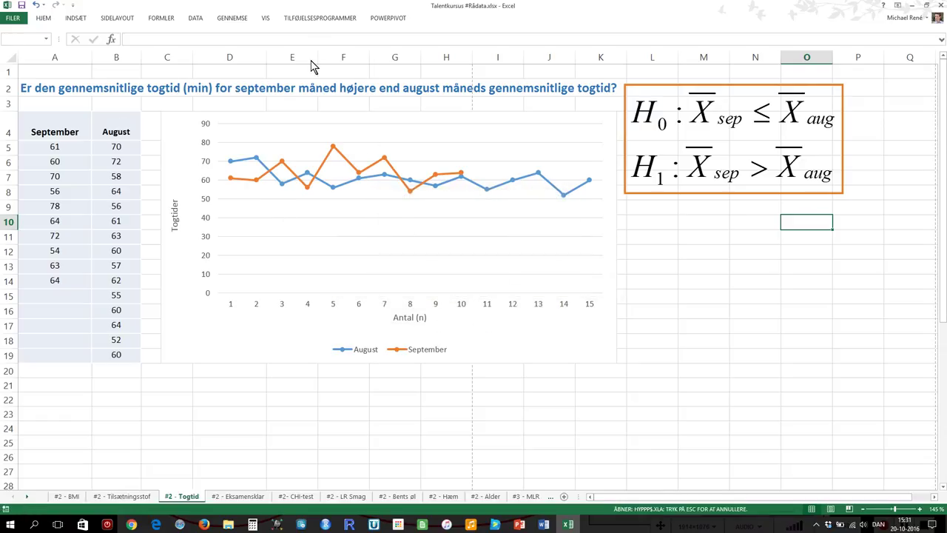
Step: Launch the HypoStat add-in and choose the test for a difference in means from two samples
{"action": "left_click", "coordinate": [309, 21]}
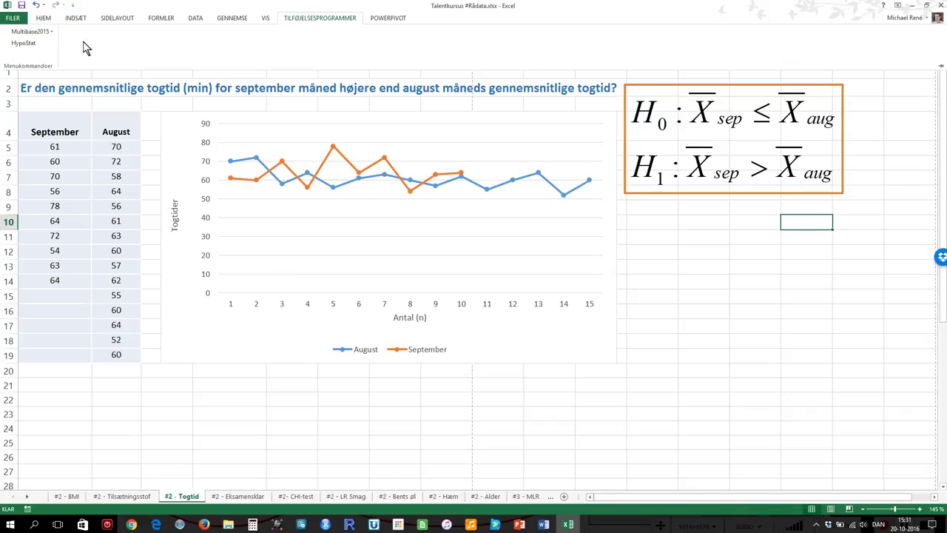
{"action": "left_click", "coordinate": [28, 45]}
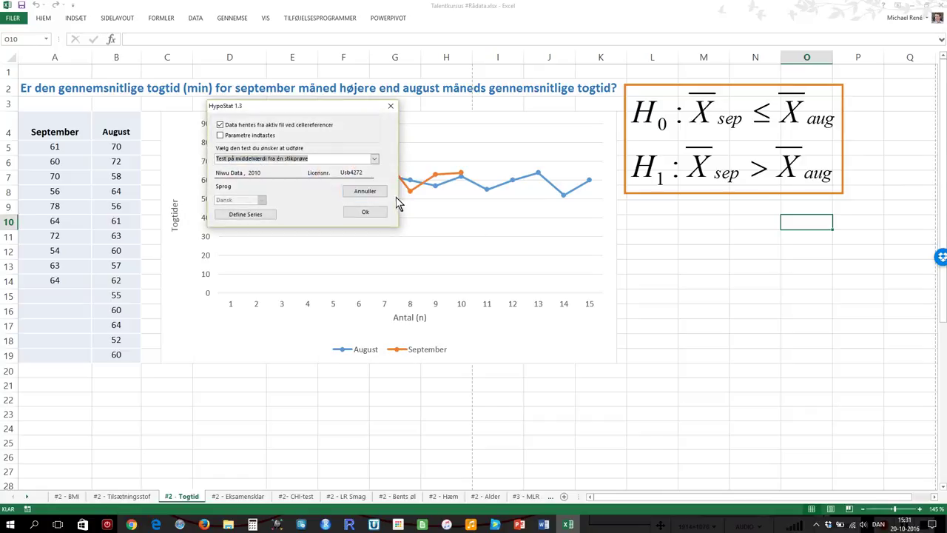
{"action": "left_click_drag", "start_coordinate": [355, 110], "coordinate": [515, 229]}
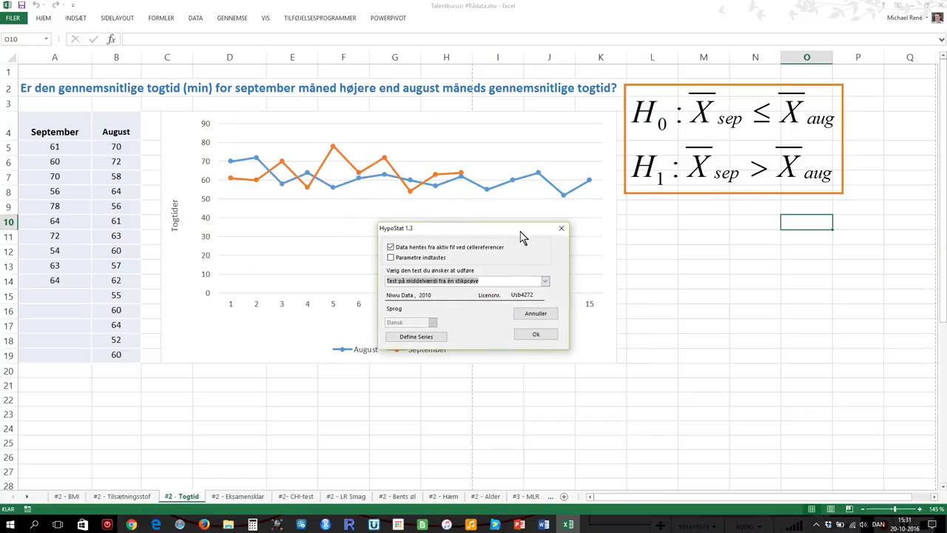
{"action": "left_click", "coordinate": [545, 283]}
{"action": "left_click", "coordinate": [523, 298]}
{"action": "left_click", "coordinate": [536, 334]}
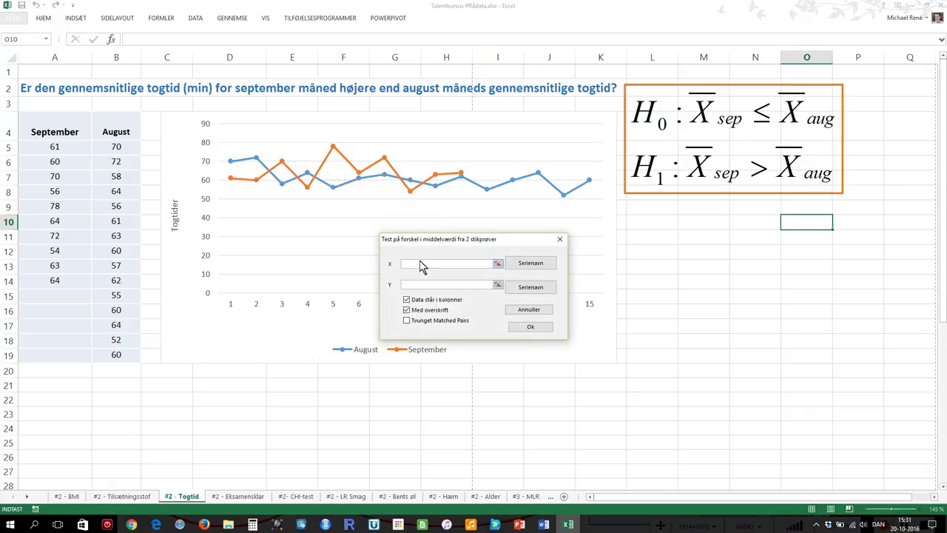
Step: Set the test's X data to the September series including its heading, A4:A14
{"action": "left_click", "coordinate": [498, 265]}
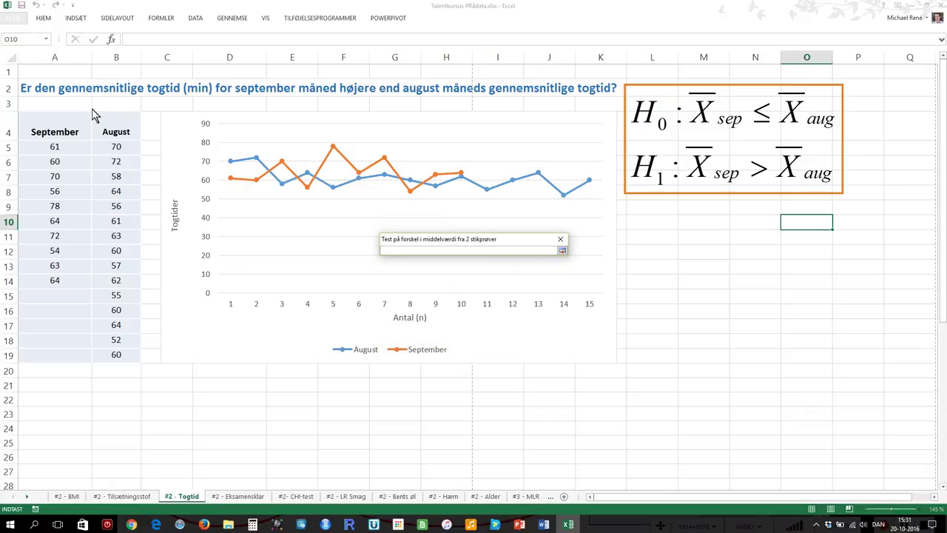
{"action": "left_click", "coordinate": [75, 134]}
{"action": "key", "text": "ctrl+Down"}
{"action": "key", "text": "Up"}
{"action": "key", "text": "Up"}
{"action": "key", "text": "Up"}
{"action": "key", "text": "Up"}
{"action": "key", "text": "Up"}
{"action": "key", "text": "Up"}
{"action": "key", "text": "Up"}
{"action": "key", "text": "Up"}
{"action": "key", "text": "Up"}
{"action": "key", "text": "Up"}
{"action": "key", "text": "Up"}
{"action": "key", "text": "Up"}
{"action": "key", "text": "Up"}
{"action": "key", "text": "Down"}
{"action": "key", "text": "Down"}
{"action": "key", "text": "Down"}
{"action": "key", "text": "shift+Down"}
{"action": "key", "text": "shift+Down"}
{"action": "key", "text": "shift+Down"}
{"action": "key", "text": "shift+Down"}
{"action": "key", "text": "shift+Down"}
{"action": "key", "text": "shift+Down"}
{"action": "key", "text": "shift+Down"}
{"action": "key", "text": "shift+Down"}
{"action": "key", "text": "shift+Down"}
{"action": "key", "text": "shift+Down"}
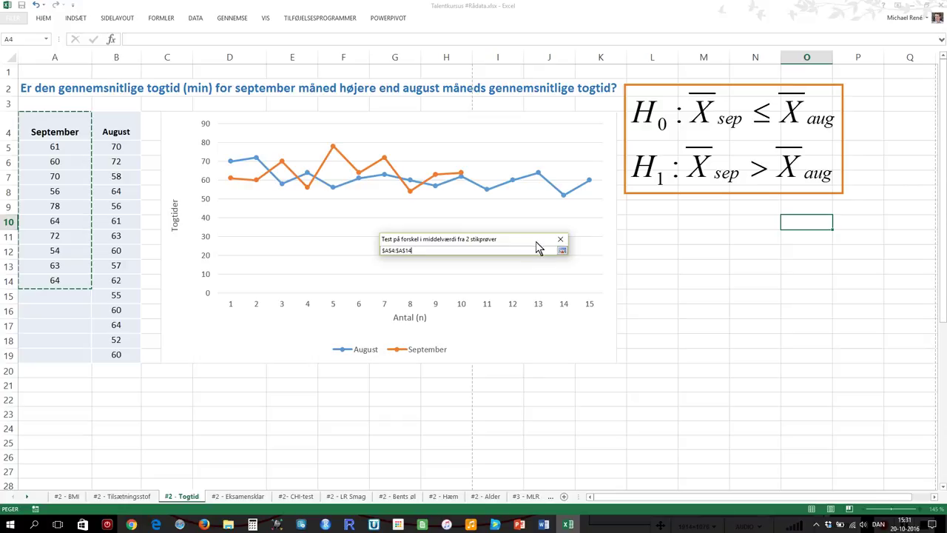
{"action": "left_click", "coordinate": [563, 251]}
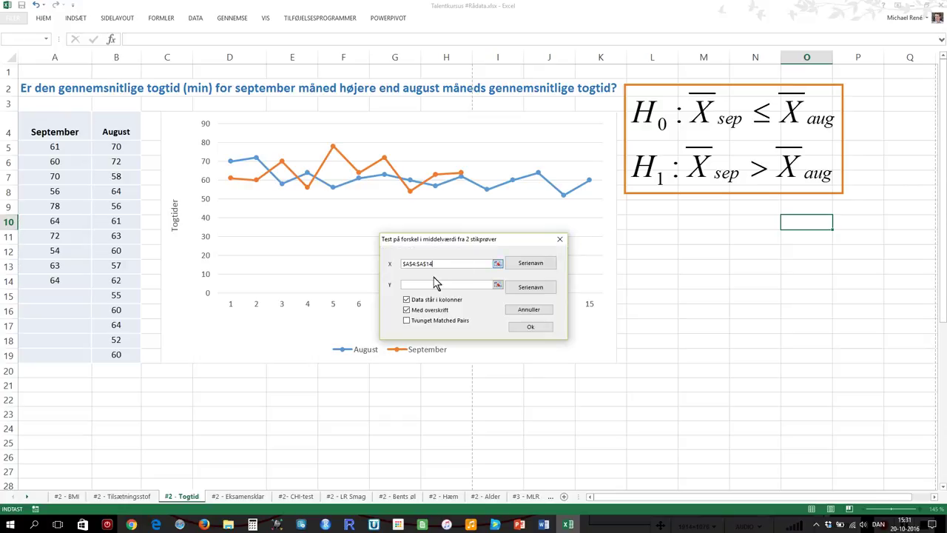
Step: Set the Y data to the August series B4:B19 and confirm with headings included and forced matched pairs off
{"action": "left_click", "coordinate": [496, 282]}
{"action": "left_click", "coordinate": [111, 138]}
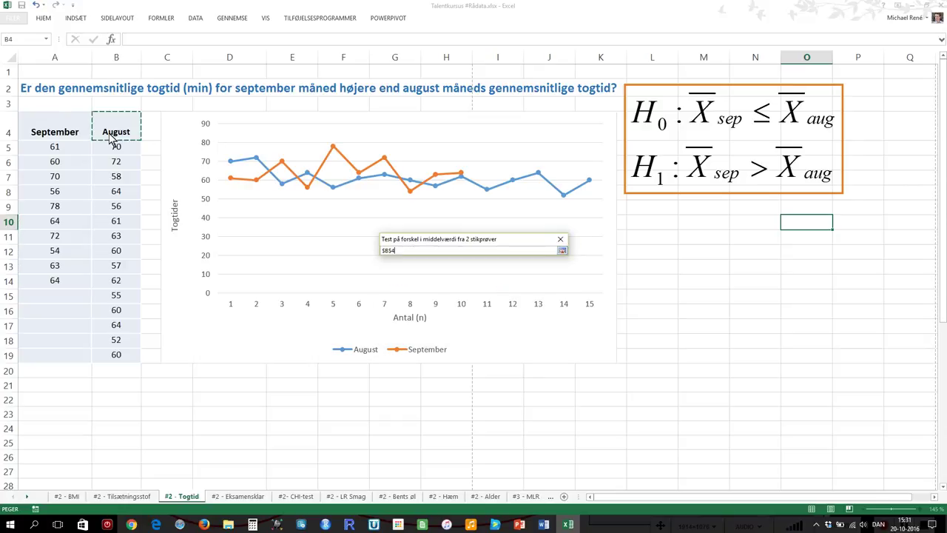
{"action": "key", "text": "ctrl+shift+Down"}
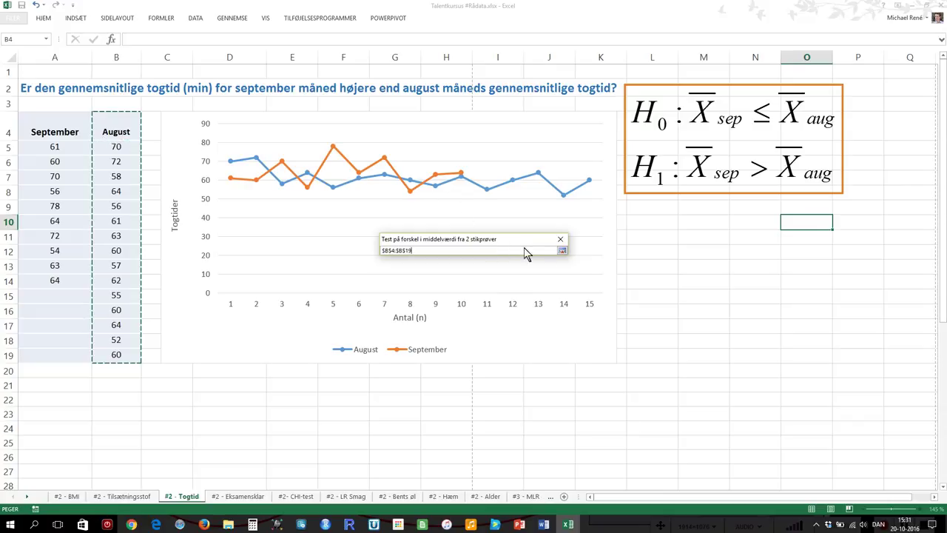
{"action": "left_click", "coordinate": [563, 251]}
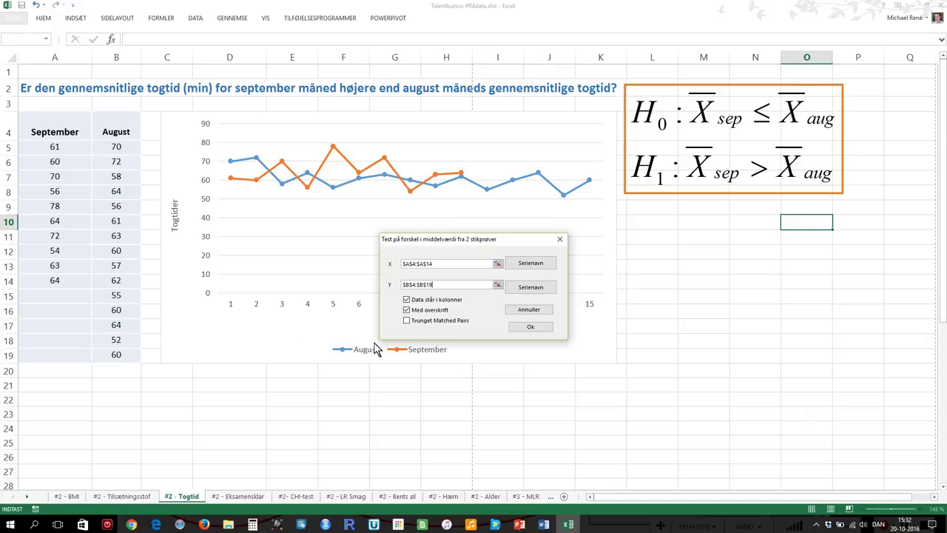
{"action": "left_click", "coordinate": [407, 310]}
{"action": "left_click", "coordinate": [406, 321]}
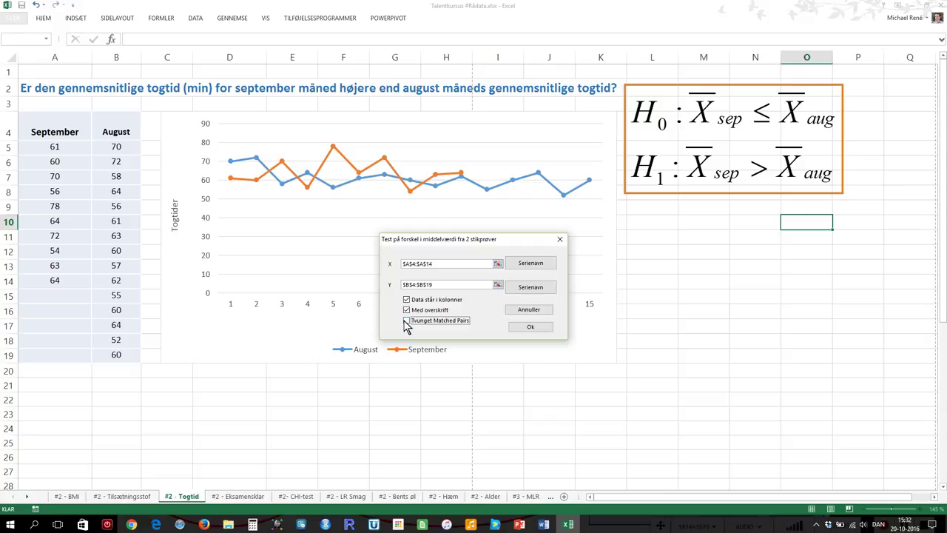
{"action": "left_click", "coordinate": [533, 329]}
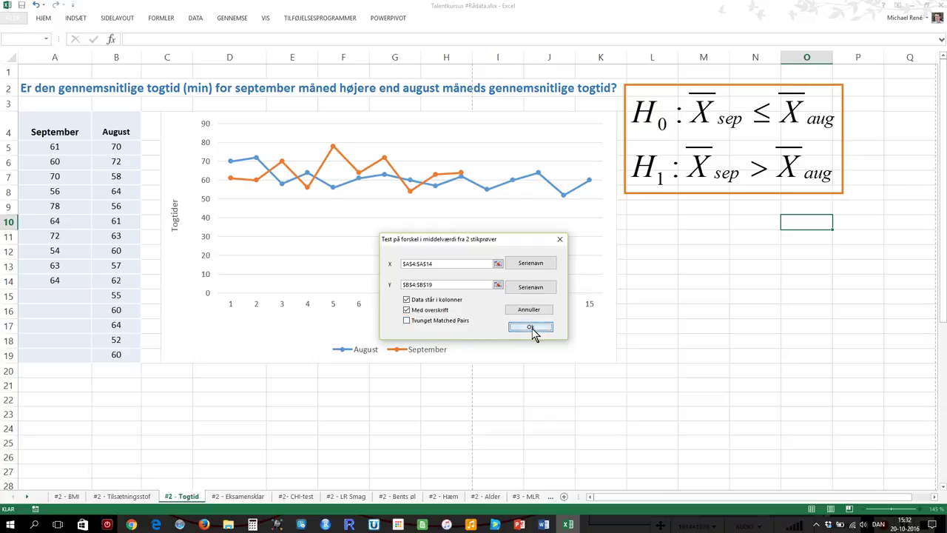
Step: Enable the plot and critical value for the independent-samples test and set the alternative hypothesis H1 to >
{"action": "left_click_drag", "start_coordinate": [448, 214], "coordinate": [282, 106]}
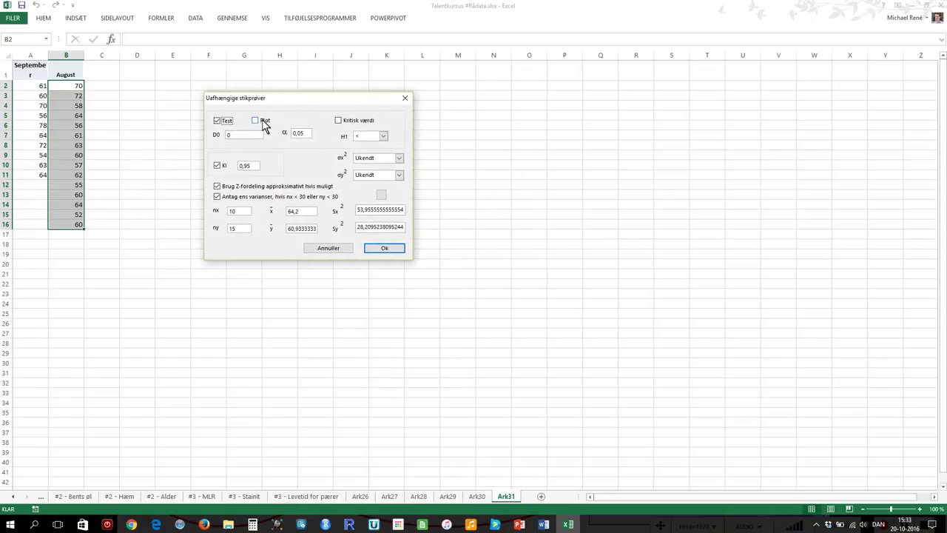
{"action": "left_click", "coordinate": [256, 121]}
{"action": "left_click", "coordinate": [339, 120]}
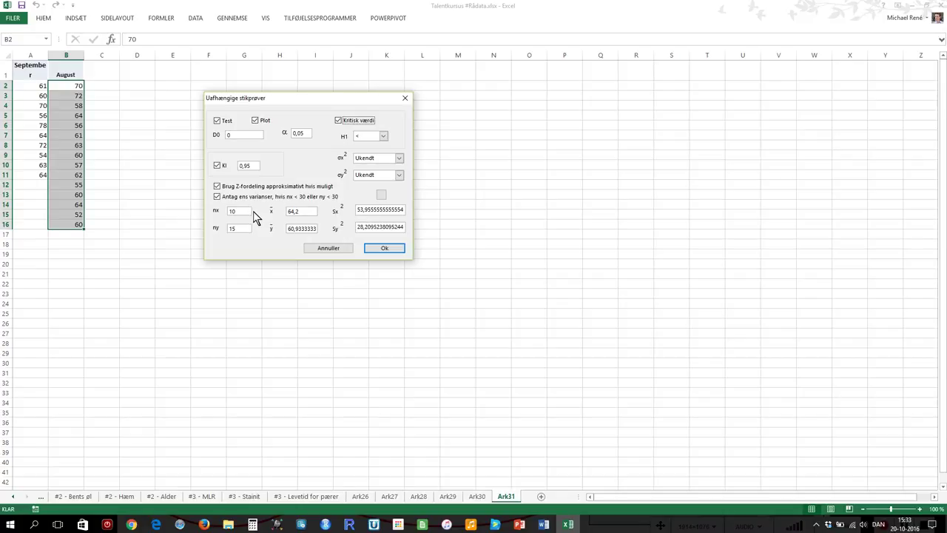
{"action": "left_click_drag", "start_coordinate": [304, 215], "coordinate": [271, 215]}
{"action": "left_click", "coordinate": [313, 215]}
{"action": "left_click", "coordinate": [384, 136]}
{"action": "left_click", "coordinate": [376, 154]}
Step: Keep the significance level α at 0,05 and run the independent-samples test
{"action": "left_click_drag", "start_coordinate": [299, 228], "coordinate": [285, 229]}
{"action": "left_click", "coordinate": [304, 133]}
{"action": "left_click_drag", "start_coordinate": [305, 135], "coordinate": [290, 140]}
{"action": "left_click", "coordinate": [308, 131]}
{"action": "key", "text": "BackSpace"}
{"action": "type", "text": "01"}
{"action": "key", "text": "BackSpace"}
{"action": "key", "text": "BackSpace"}
{"action": "left_click", "coordinate": [384, 249]}
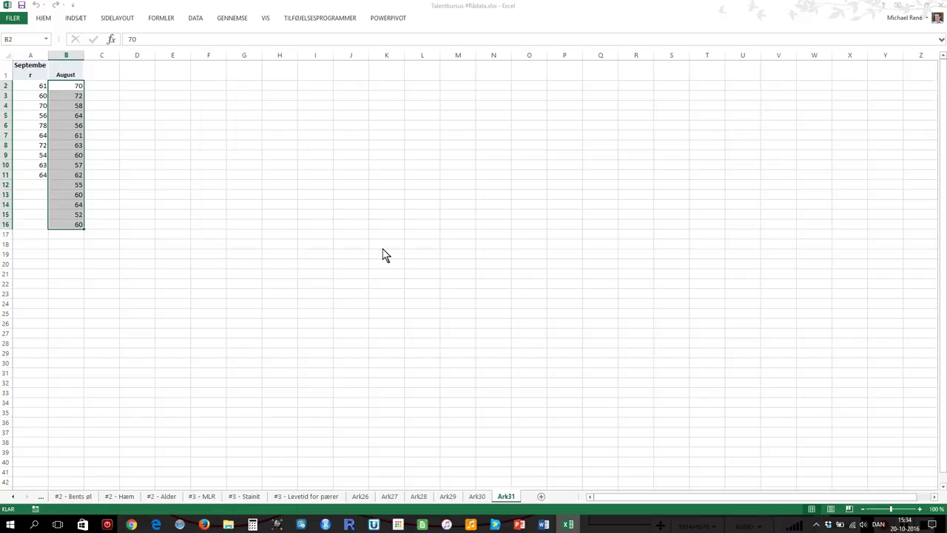
Step: Highlight the α label and its value in G2:H2 with a green fill
{"action": "left_click", "coordinate": [250, 88]}
{"action": "left_click_drag", "start_coordinate": [250, 92], "coordinate": [285, 86]}
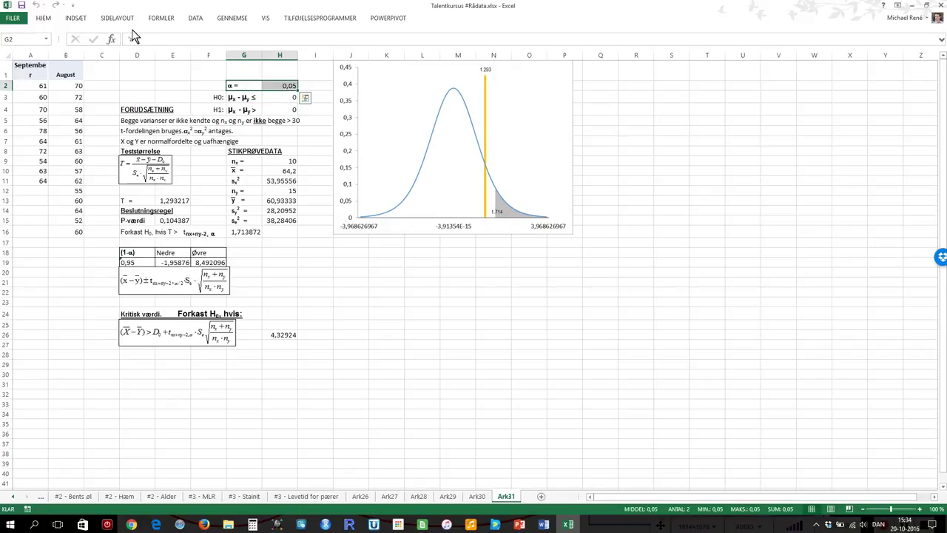
{"action": "left_click", "coordinate": [42, 18]}
{"action": "left_click", "coordinate": [153, 51]}
{"action": "left_click", "coordinate": [183, 130]}
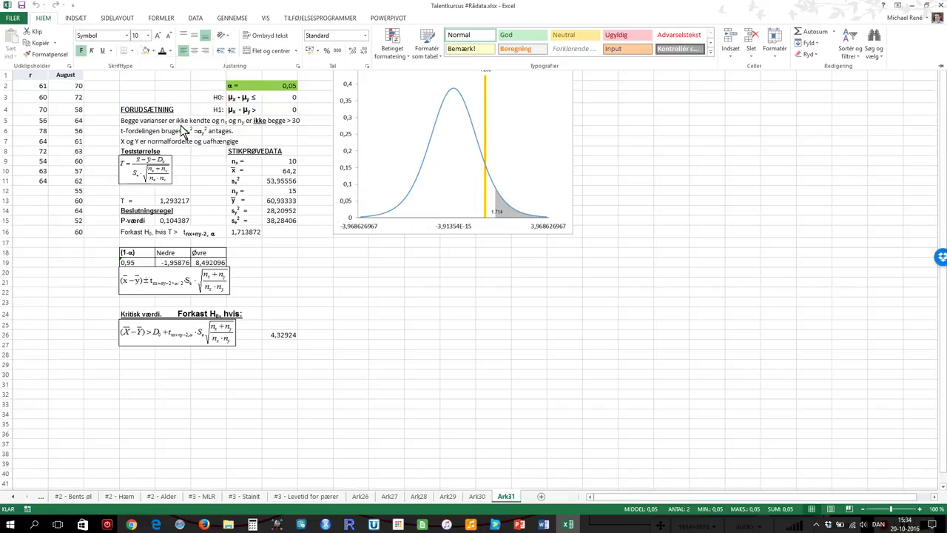
Step: Highlight the P-værdi label and its value in D15:E15 with the same green fill
{"action": "left_click", "coordinate": [174, 222]}
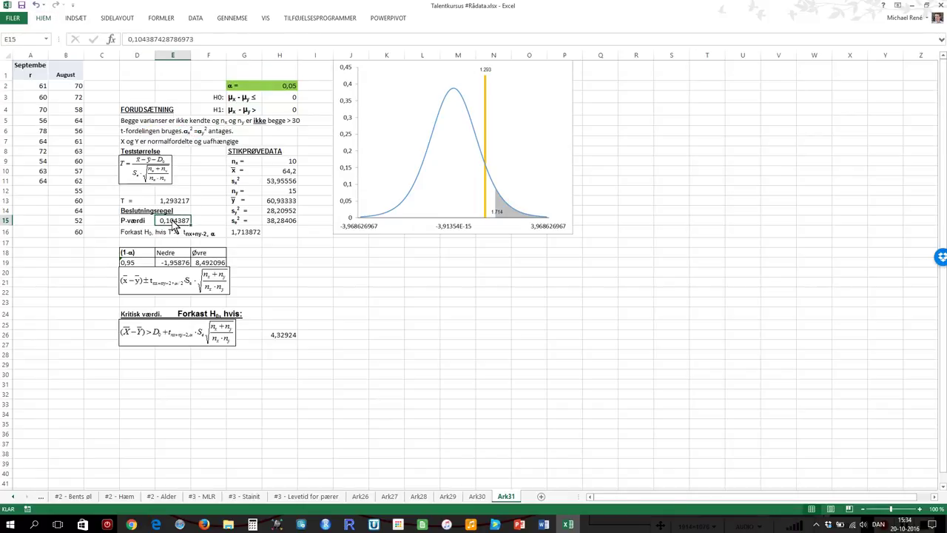
{"action": "key", "text": "shift+Left"}
{"action": "key", "text": "shift+Left"}
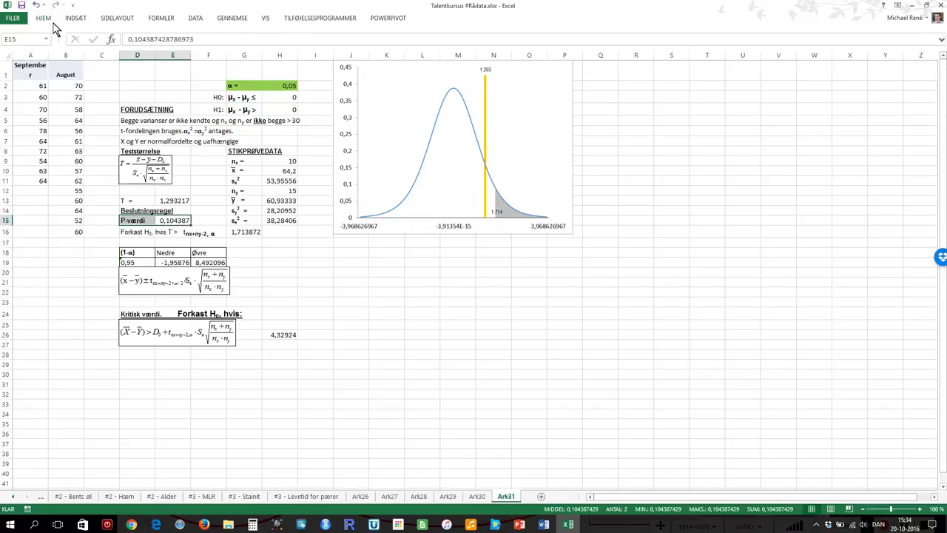
{"action": "left_click", "coordinate": [48, 20]}
{"action": "left_click", "coordinate": [145, 49]}
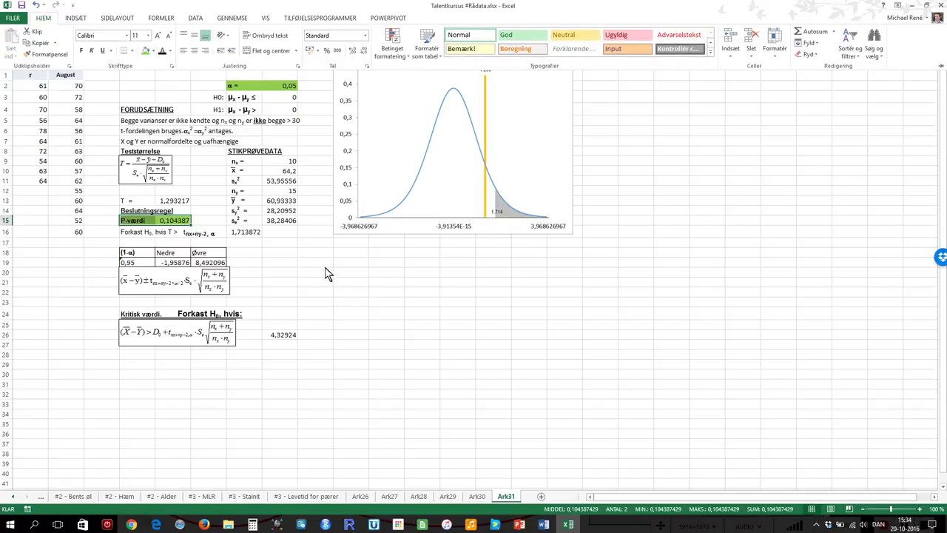
Step: Enter the decision rule "P > alfa" with "Ho" in I19:J19 and the rule "P <= alfa" in I20
{"action": "left_click", "coordinate": [310, 264]}
{"action": "type", "text": "<P"}
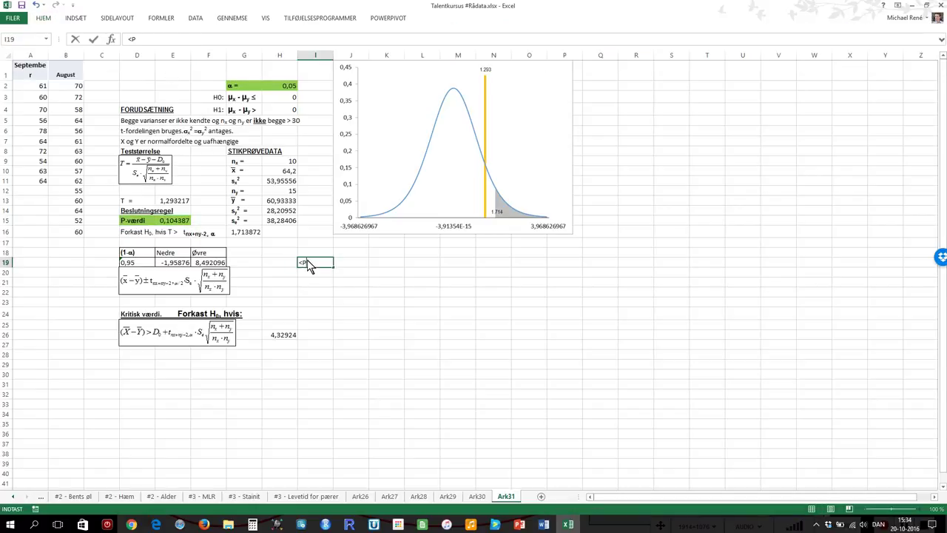
{"action": "key", "text": "BackSpace"}
{"action": "key", "text": "BackSpace"}
{"action": "type", "text": "P > alfa"}
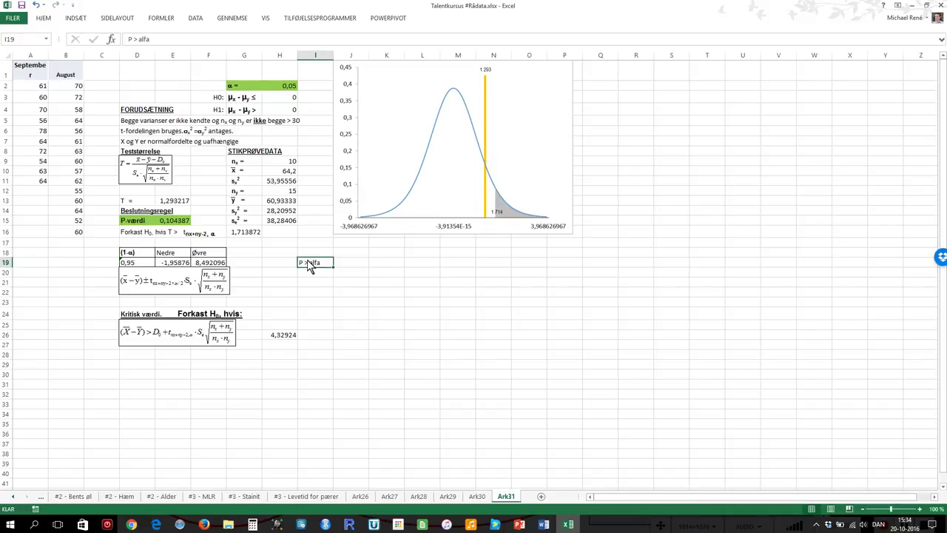
{"action": "key", "text": "Tab"}
{"action": "type", "text": "Ho"}
{"action": "key", "text": "Return"}
{"action": "type", "text": "P < alfa"}
{"action": "key", "text": "Return"}
Step: Enter "H1" in J20 beside the "P <= alfa" rule, keeping "Ho" in J19
{"action": "key", "text": "Up"}
{"action": "key", "text": "Up"}
{"action": "key", "text": "Right"}
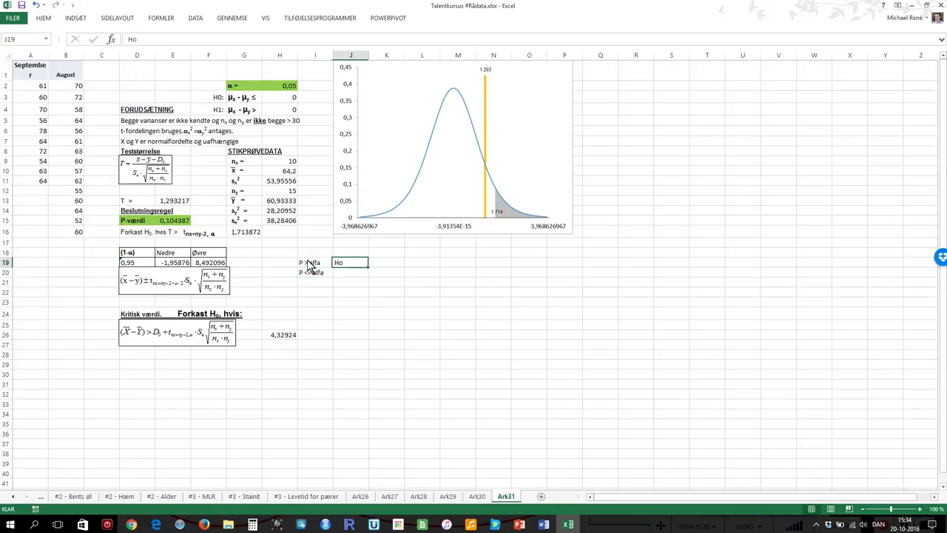
{"action": "type", "text": "H1"}
{"action": "key", "text": "Return"}
{"action": "key", "text": "Up"}
{"action": "key", "text": "Up"}
{"action": "key", "text": "Down"}
{"action": "type", "text": "Ho"}
{"action": "key", "text": "Return"}
{"action": "type", "text": "H1"}
{"action": "key", "text": "Return"}
Step: Enter the comparison "10,4 > 5" in K19 beside the Ho rule
{"action": "key", "text": "Up"}
{"action": "key", "text": "Up"}
{"action": "key", "text": "Left"}
{"action": "key", "text": "Right"}
{"action": "key", "text": "Right"}
{"action": "type", "text": "10,4 >"}
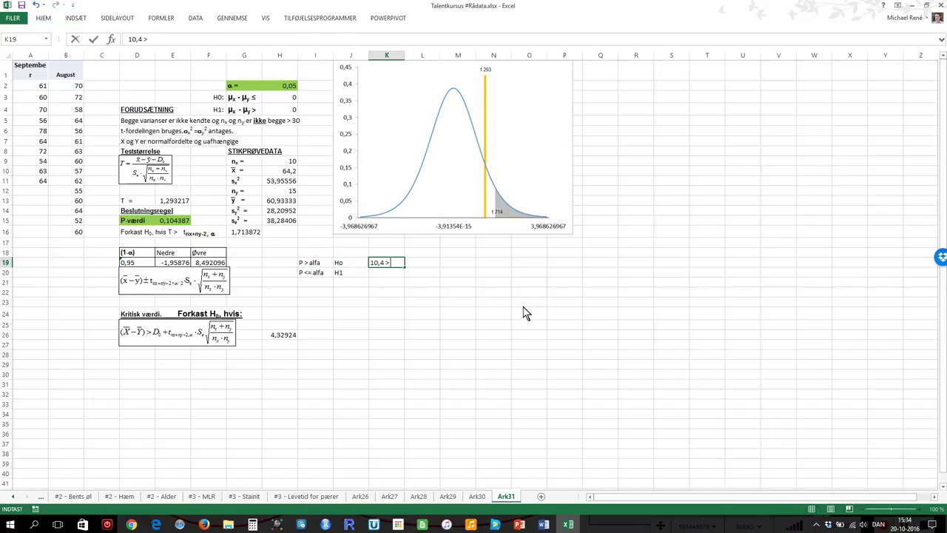
{"action": "key", "text": "Return"}
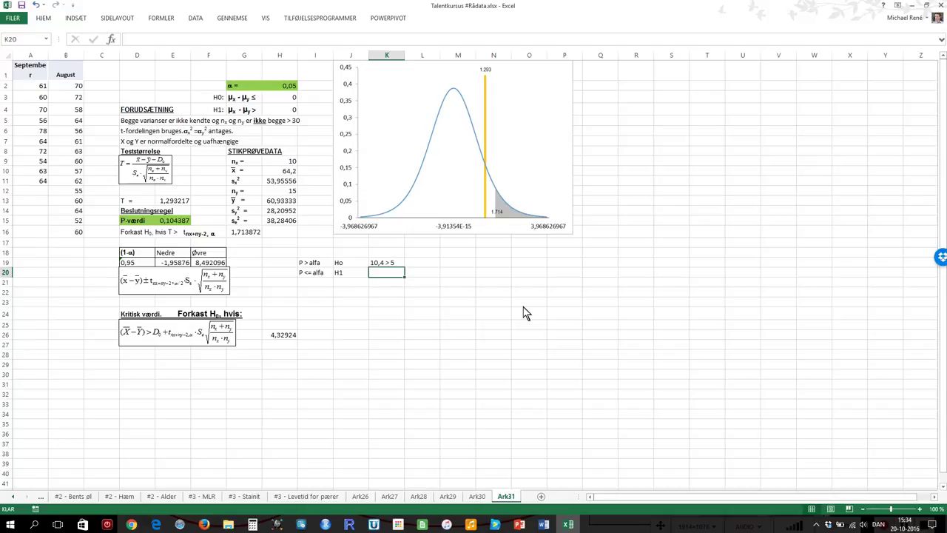
Step: Highlight the H0 hypothesis and its value in G3:H3 with a light gold fill
{"action": "left_click_drag", "start_coordinate": [239, 101], "coordinate": [274, 105]}
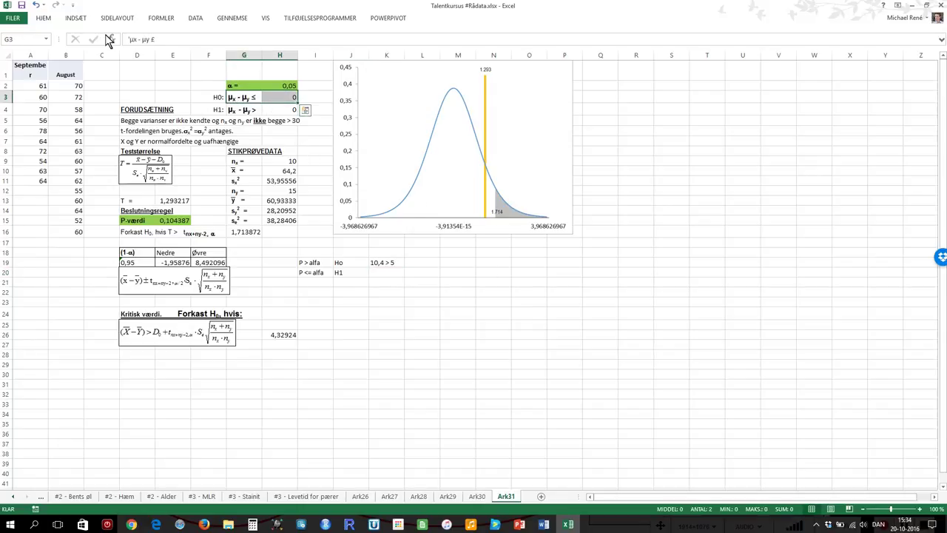
{"action": "left_click", "coordinate": [43, 21]}
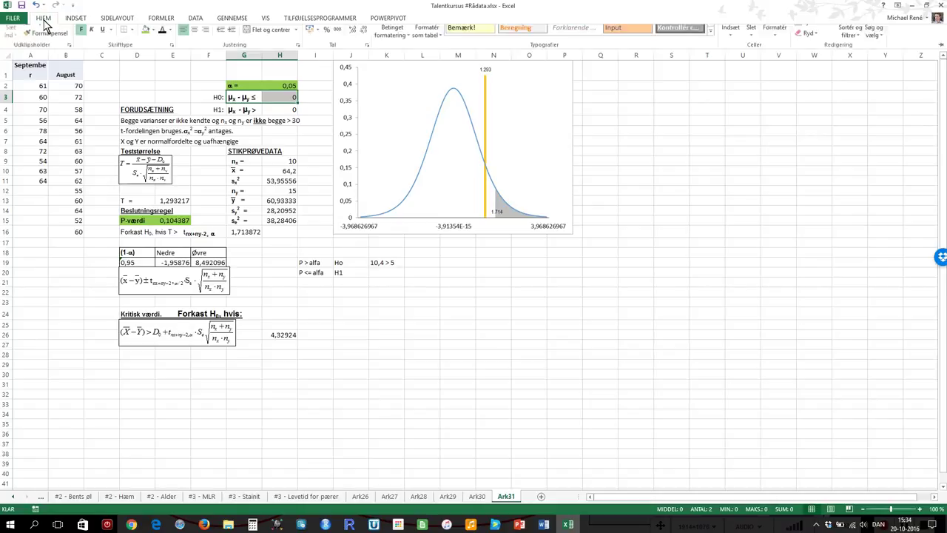
{"action": "left_click", "coordinate": [156, 52]}
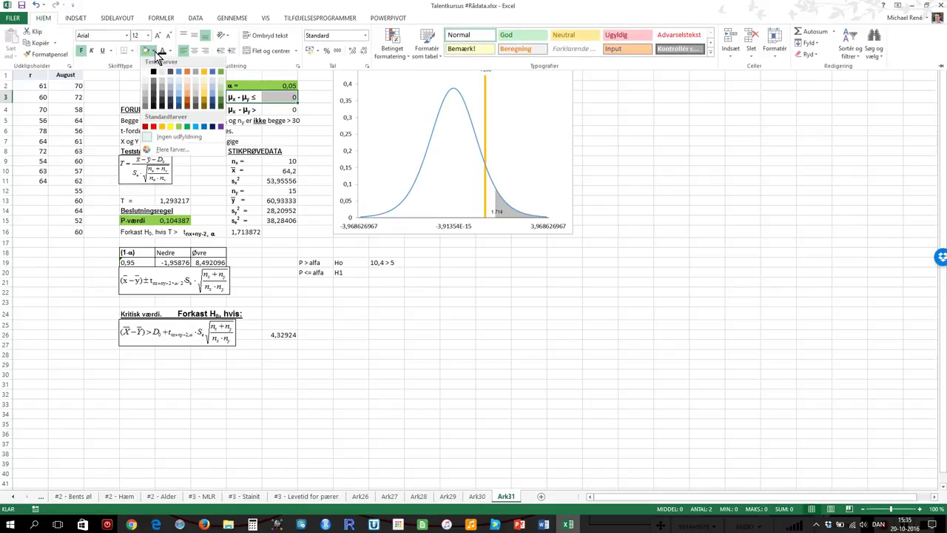
{"action": "left_click", "coordinate": [204, 96]}
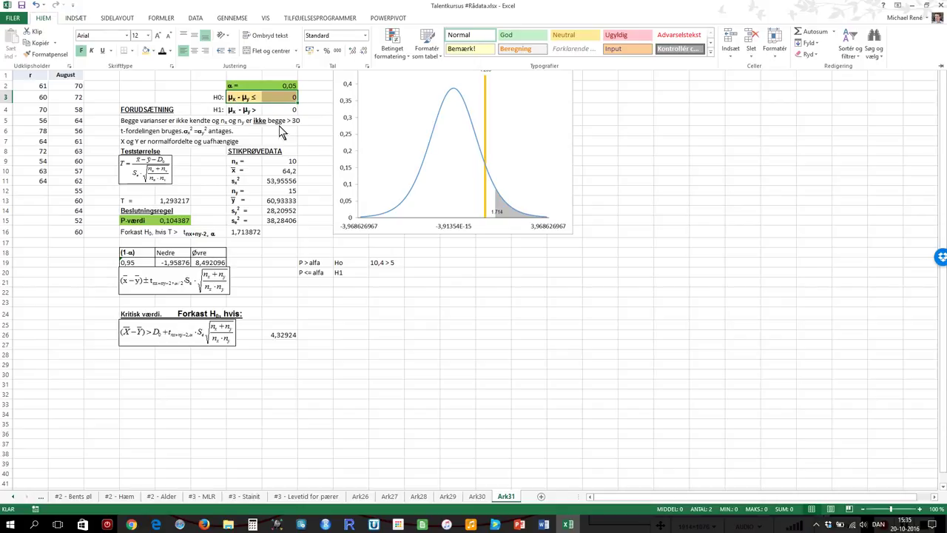
Step: Label the two sample means by entering "Sep" in I10 beside x̄ and "Aug" in I13 beside ȳ
{"action": "left_click", "coordinate": [327, 175]}
{"action": "left_click", "coordinate": [314, 172]}
{"action": "type", "text": "Sep"}
{"action": "key", "text": "Return"}
{"action": "key", "text": "Return"}
{"action": "key", "text": "Return"}
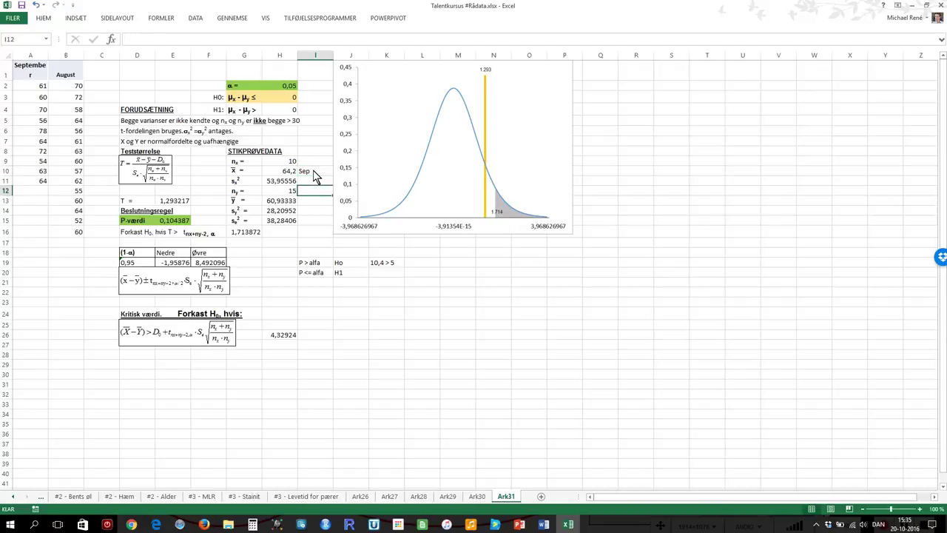
{"action": "type", "text": "Aug"}
{"action": "key", "text": "Return"}
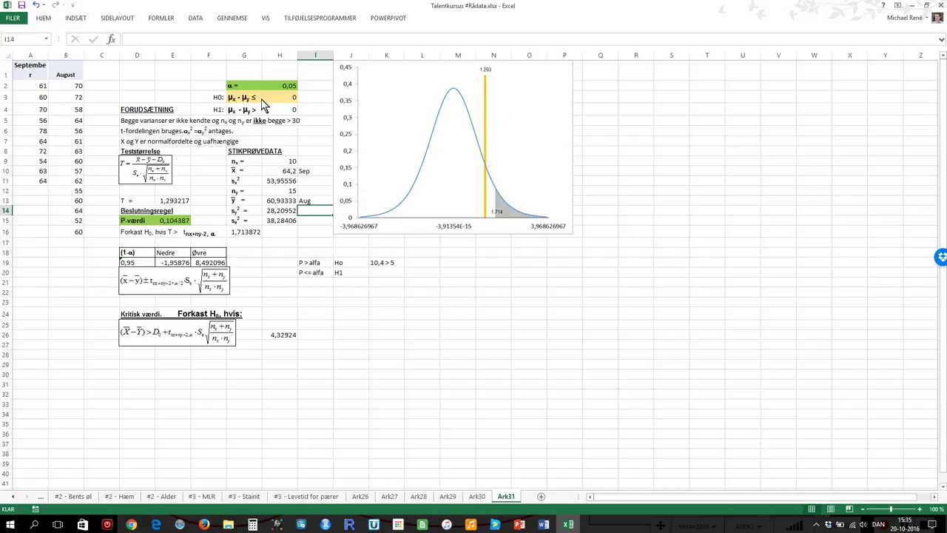
Step: Switch to the presentation's "Opsummering & test" slide on the unpaired Z- or Student t-test
{"action": "left_click", "coordinate": [315, 171]}
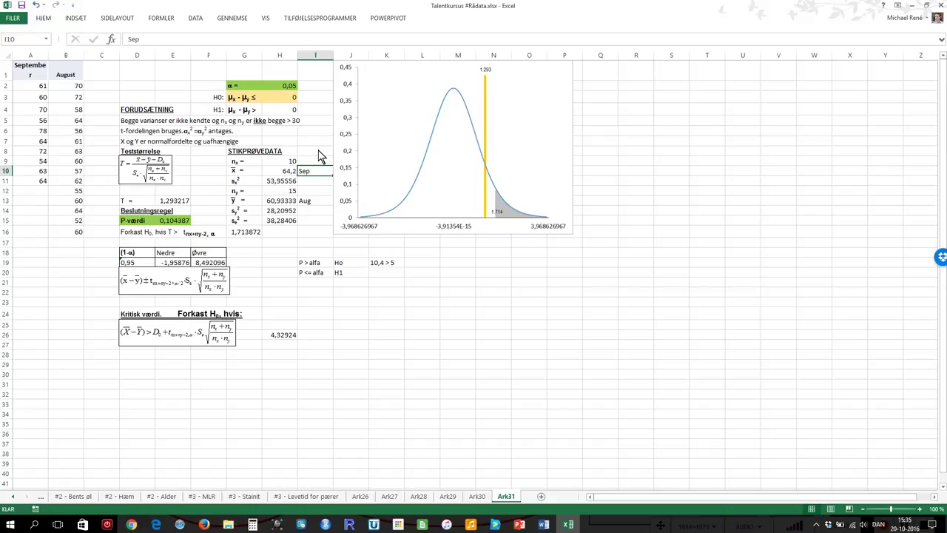
{"action": "left_click", "coordinate": [375, 308]}
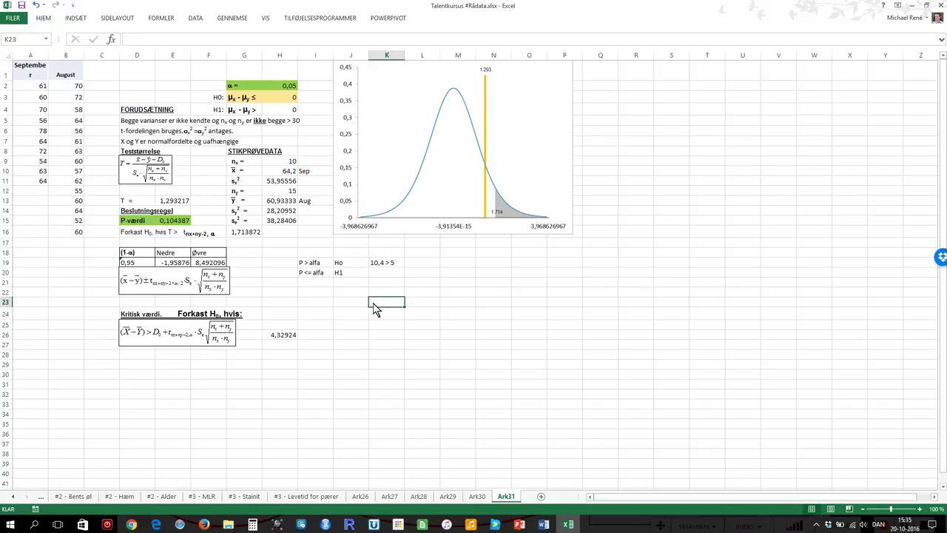
{"action": "key", "text": "alt+Tab"}
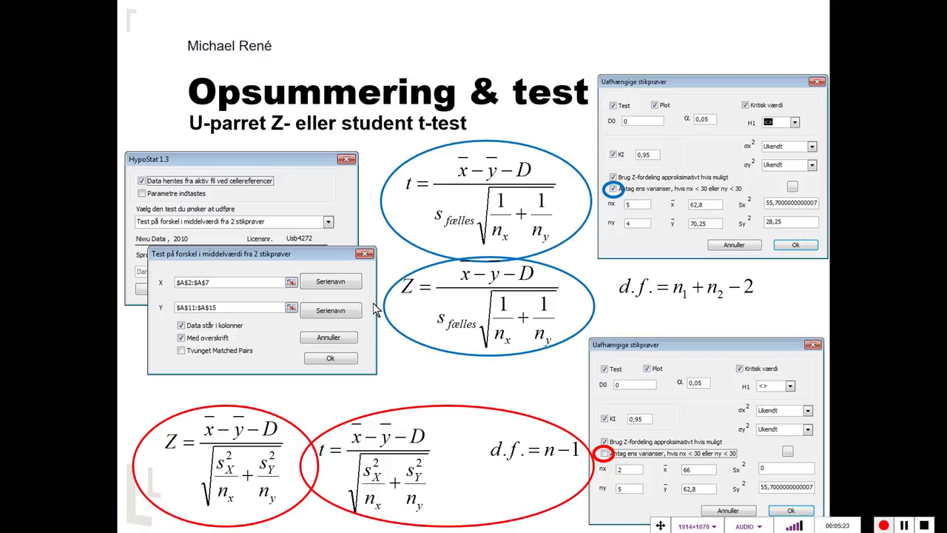